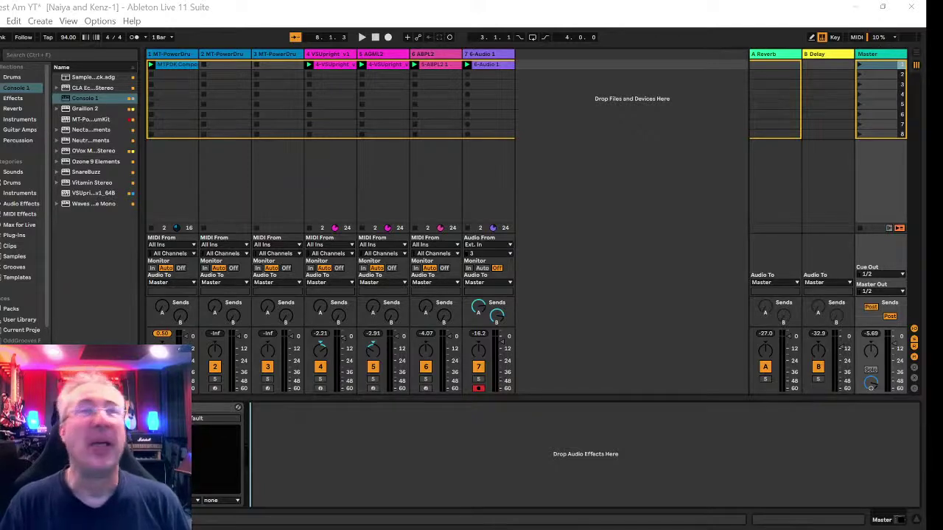
- Show the Console 1 plug-in display for the Master track and play back the mix
key(ctrl+alt+p)
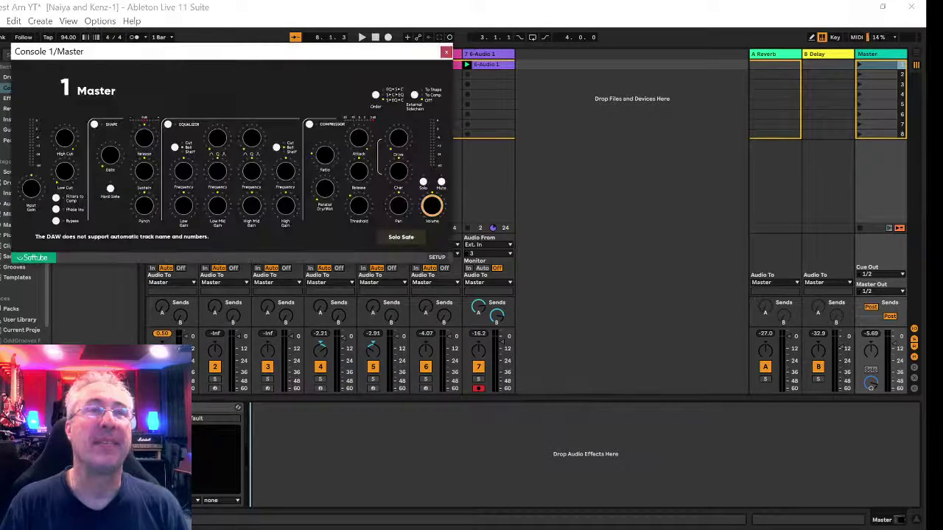
key(ctrl+alt+p)
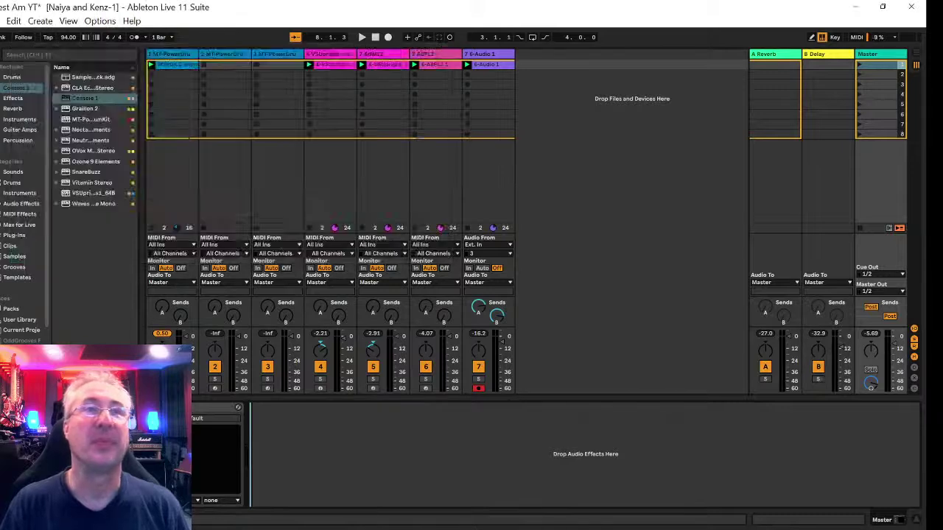
key(ctrl+alt+p)
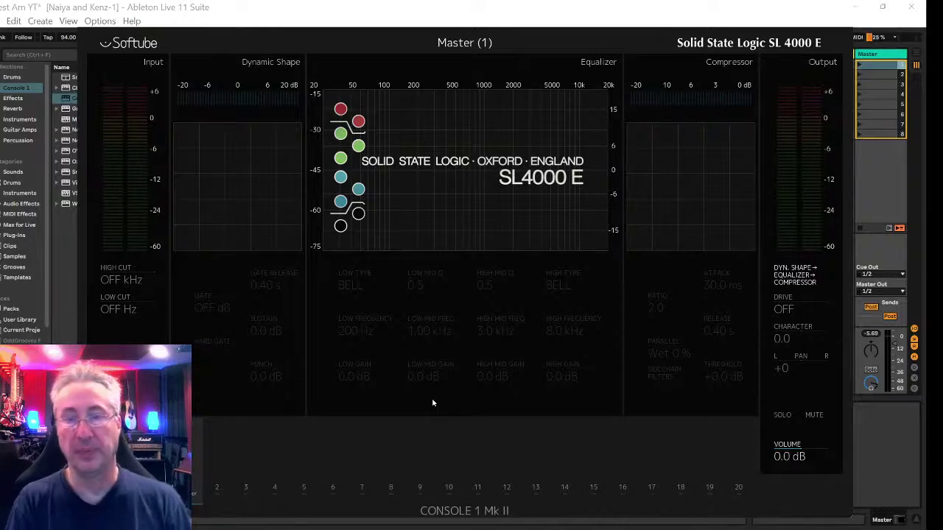
key(space)
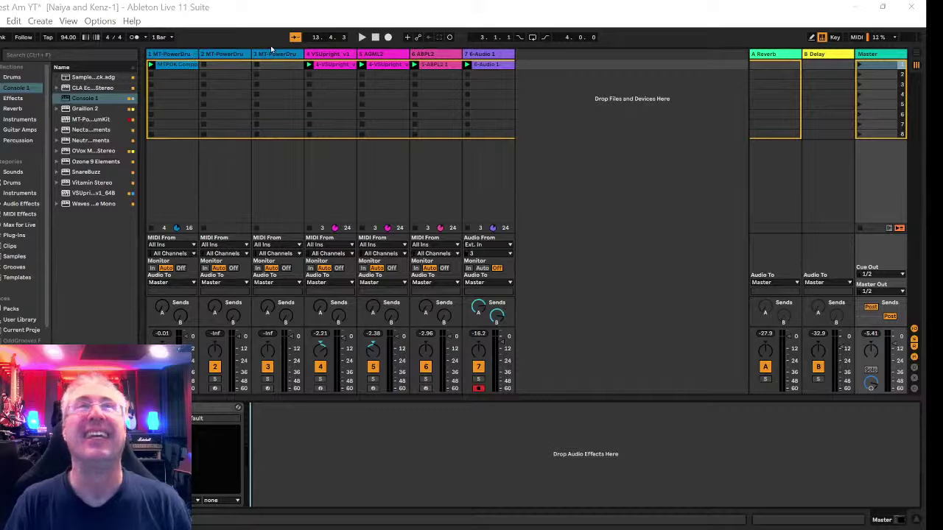
- Add the Compressor from the Dynamics audio effects to track 4, VSUpright
click(335, 56)
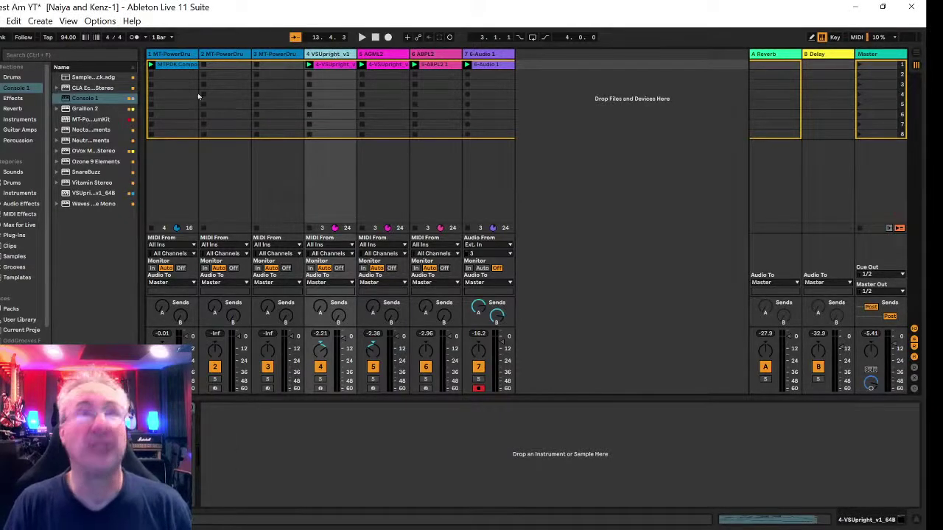
click(20, 205)
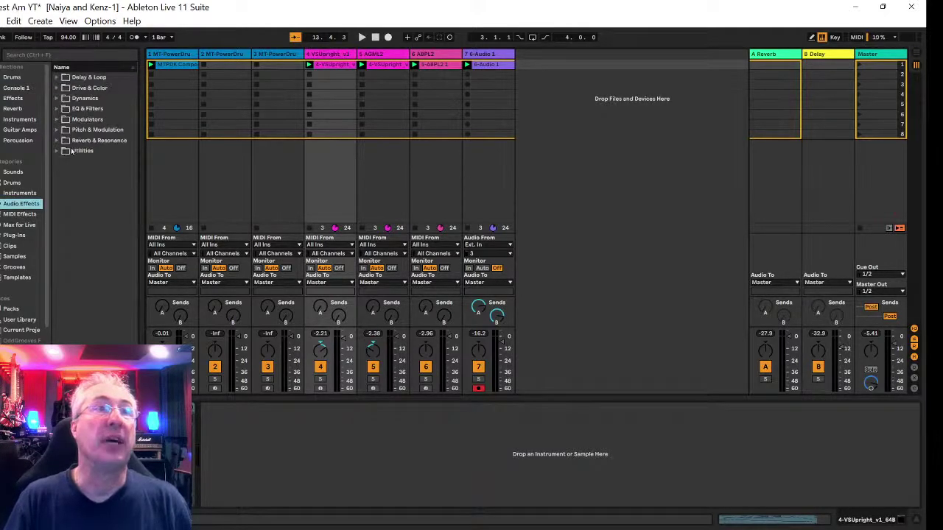
click(90, 100)
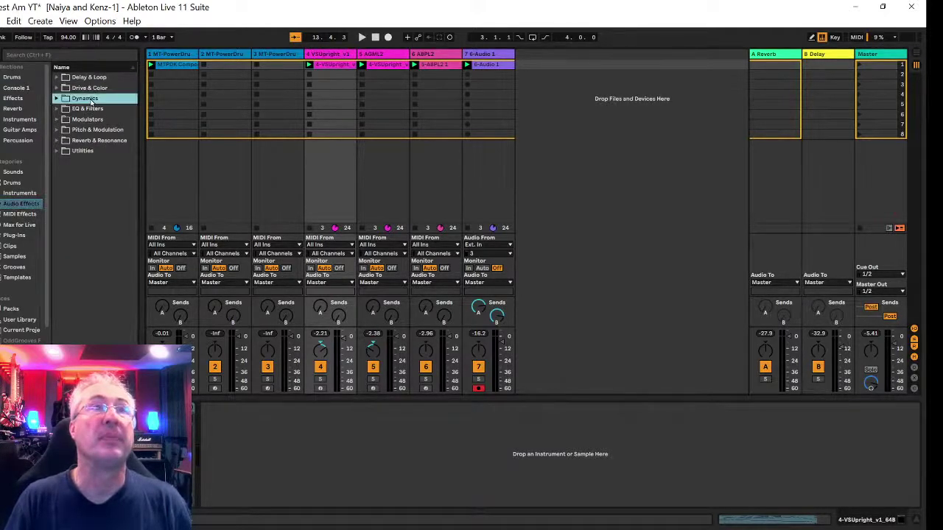
click(90, 100)
double_click(95, 108)
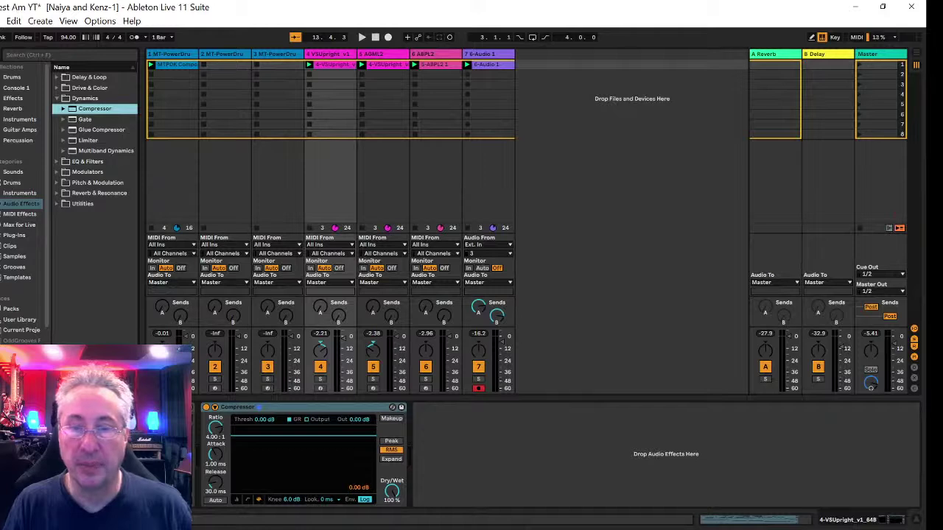
- Solo the VSUpright track, play it, and lower the Compressor's threshold to -15.8 dB
click(320, 380)
key(space)
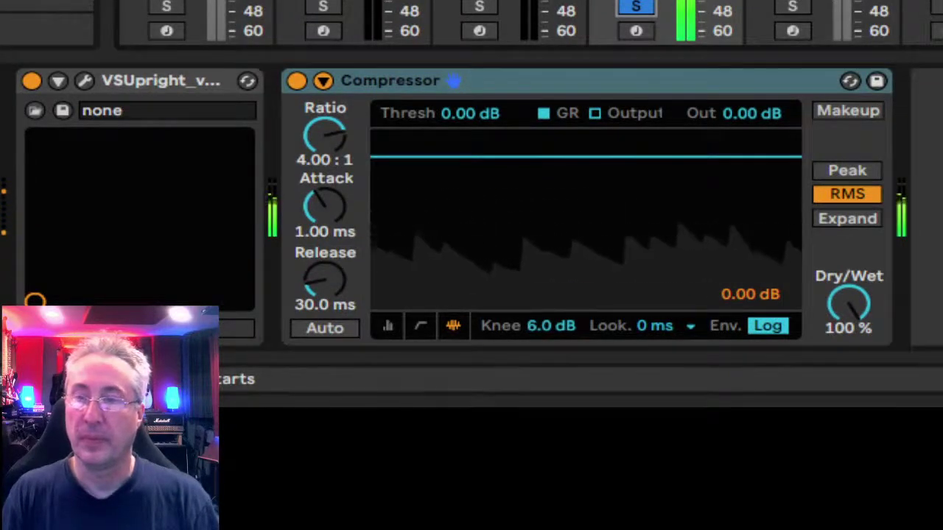
click(453, 80)
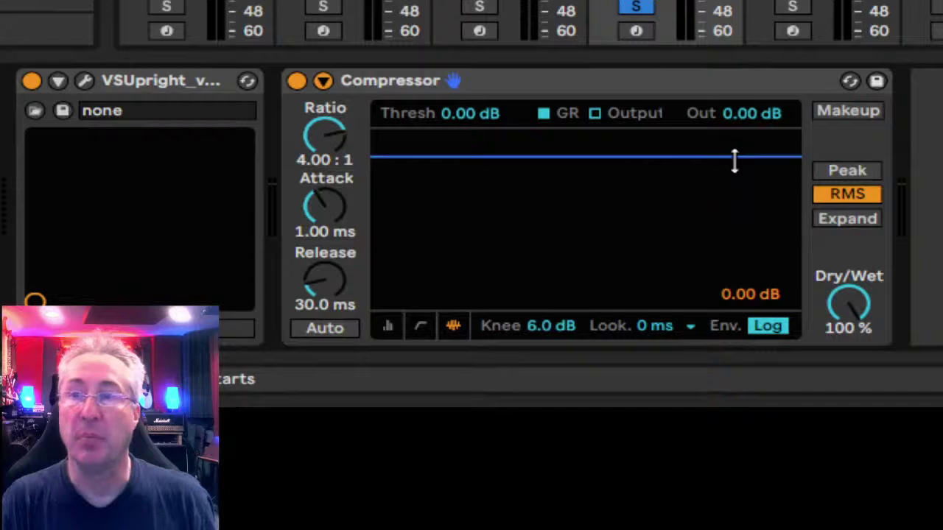
drag(586, 156, 586, 217)
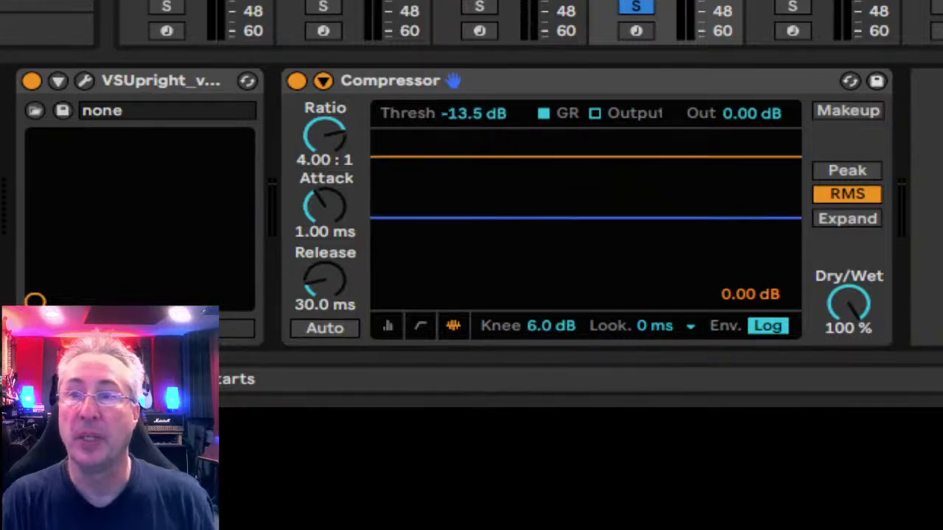
mouse_move(734, 217)
mouse_down()
mouse_move(734, 238)
mouse_move(734, 229)
mouse_up()
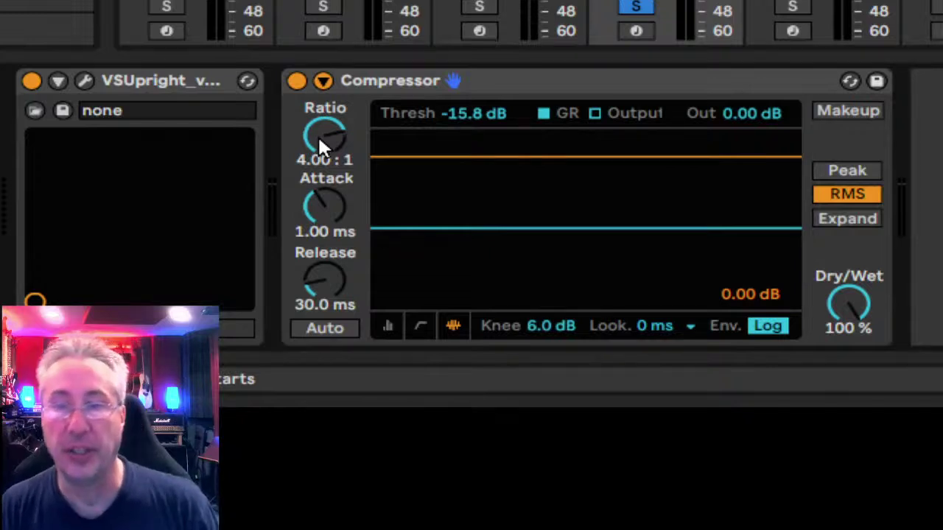
- Set the Compressor's ratio to 7.00:1 and its threshold to -26.2 dB, auditioning the soloed track
drag(332, 135, 331, 109)
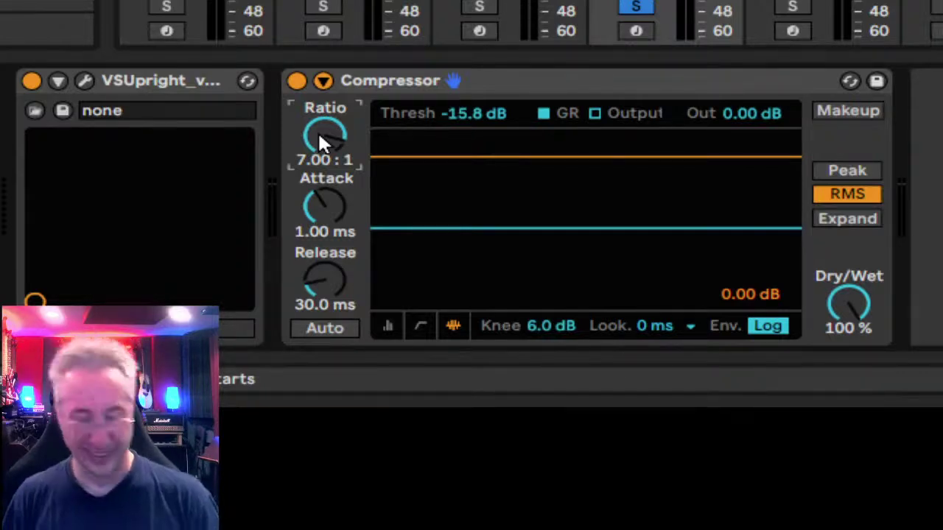
key(space)
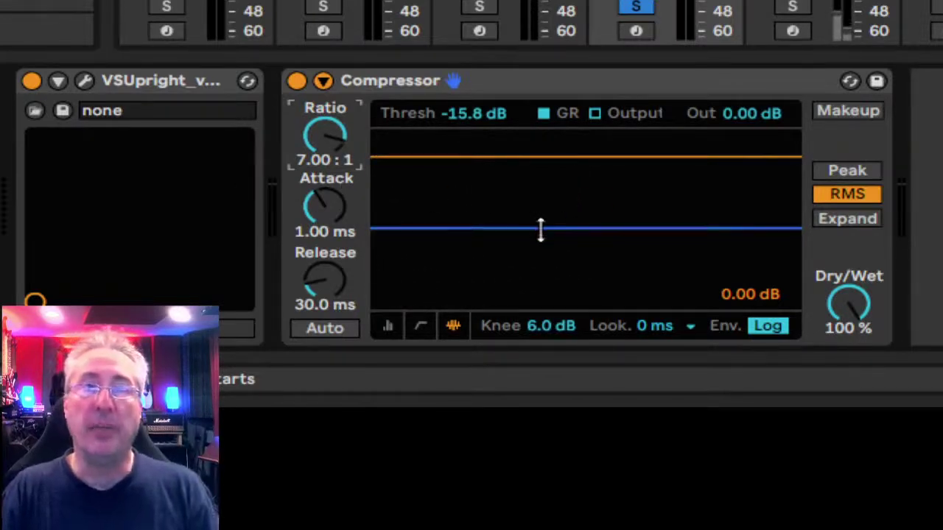
drag(537, 226, 543, 259)
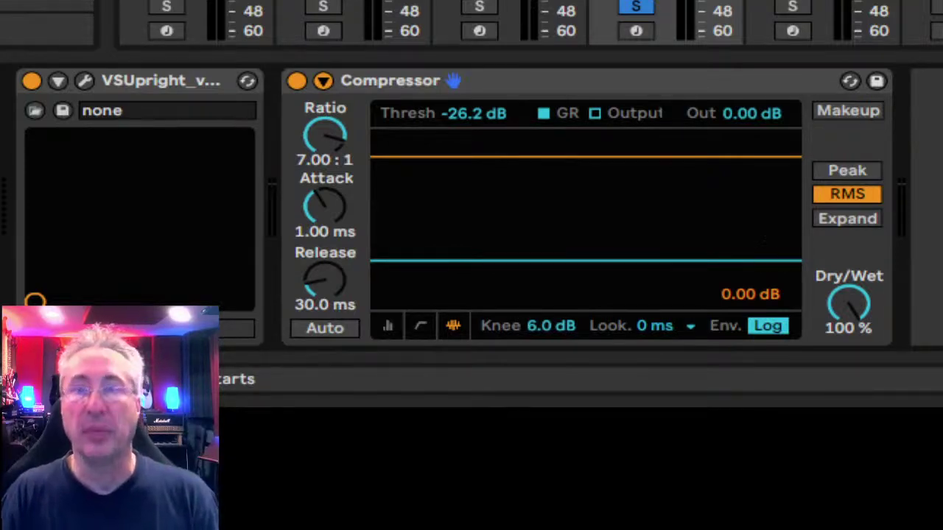
key(space)
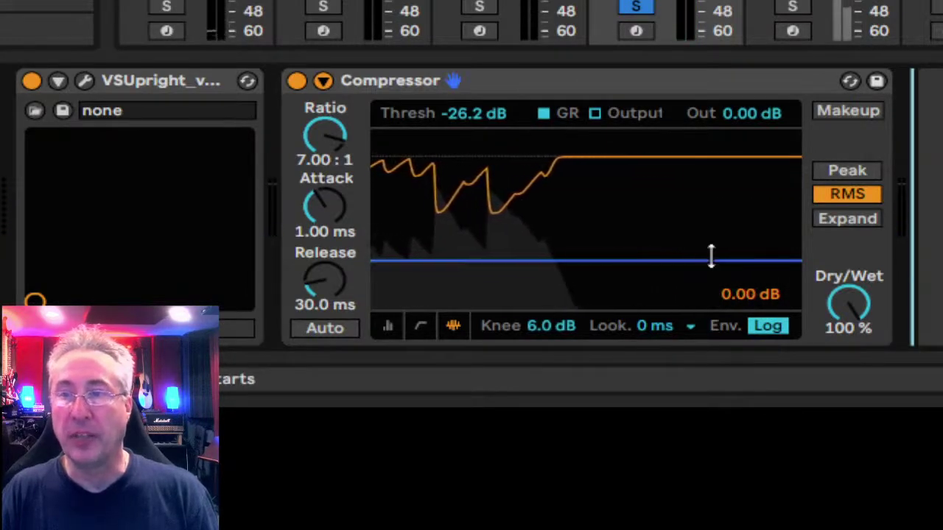
- Raise the Compressor's threshold to -18.1 dB, audition the track, and fine-tune the threshold to -19.7 dB
drag(709, 257, 710, 238)
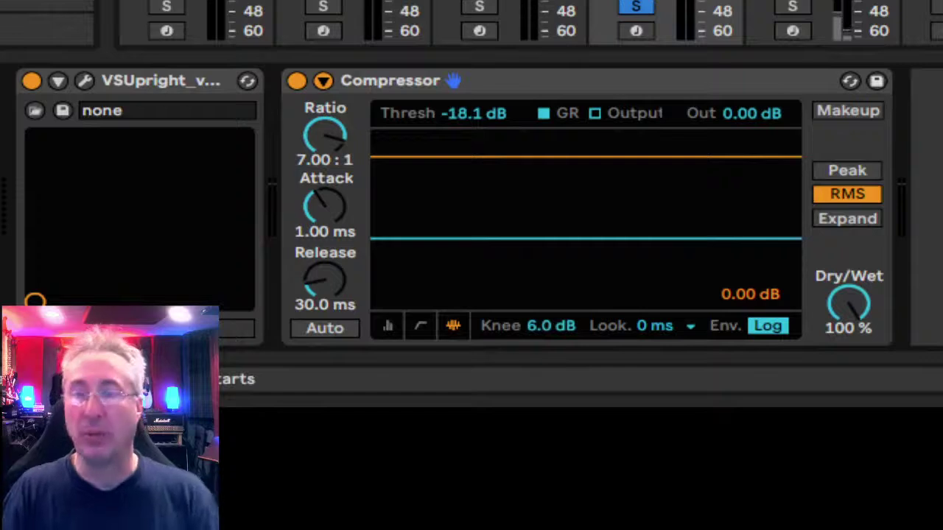
key(space)
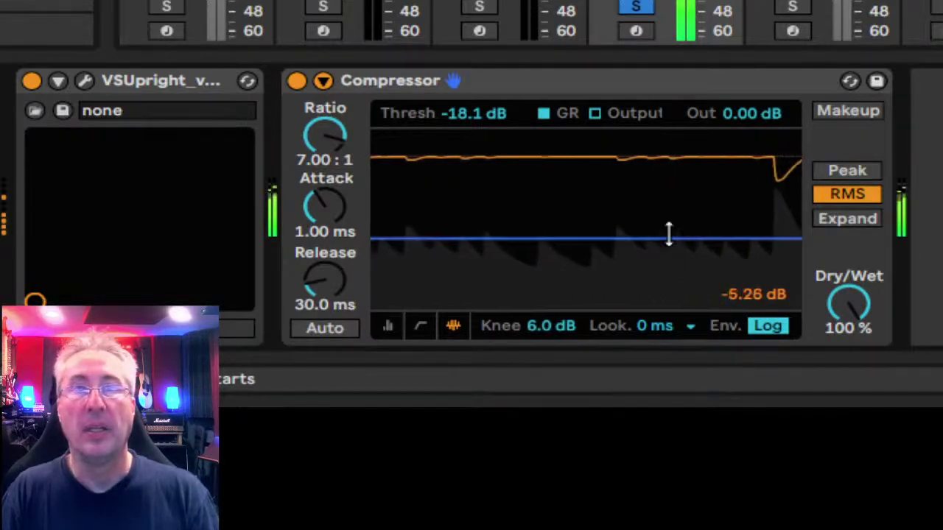
drag(669, 238, 669, 244)
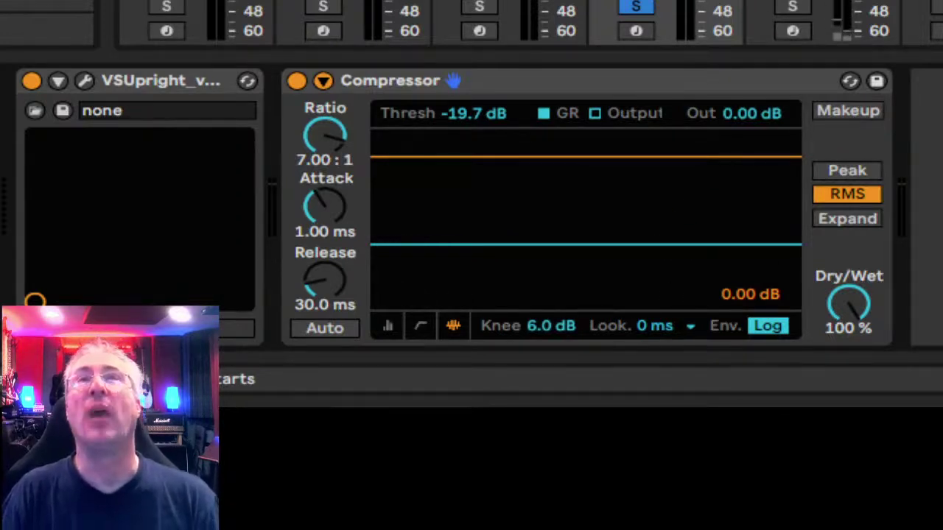
- Solo track 5, AGML2, on its own and add the EQ Eight effect to it
click(818, 37)
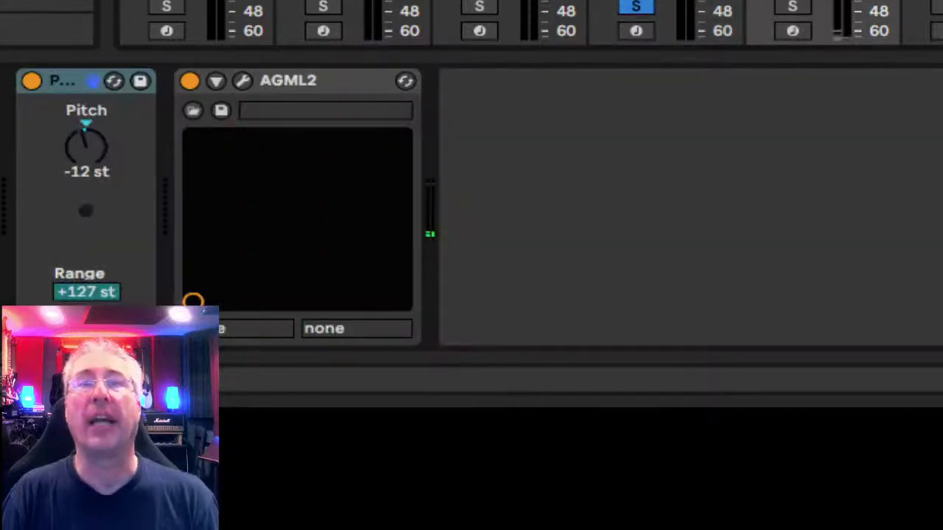
click(793, 9)
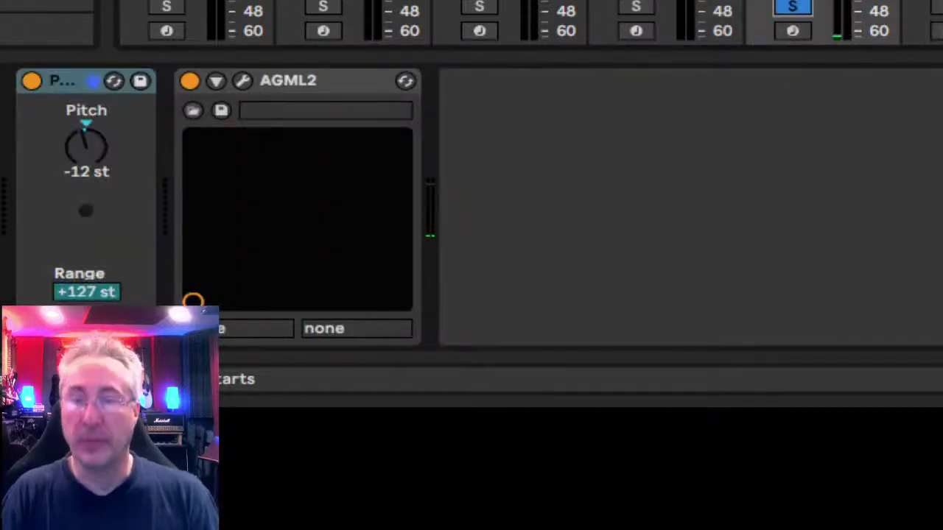
drag(324, 81, 318, 81)
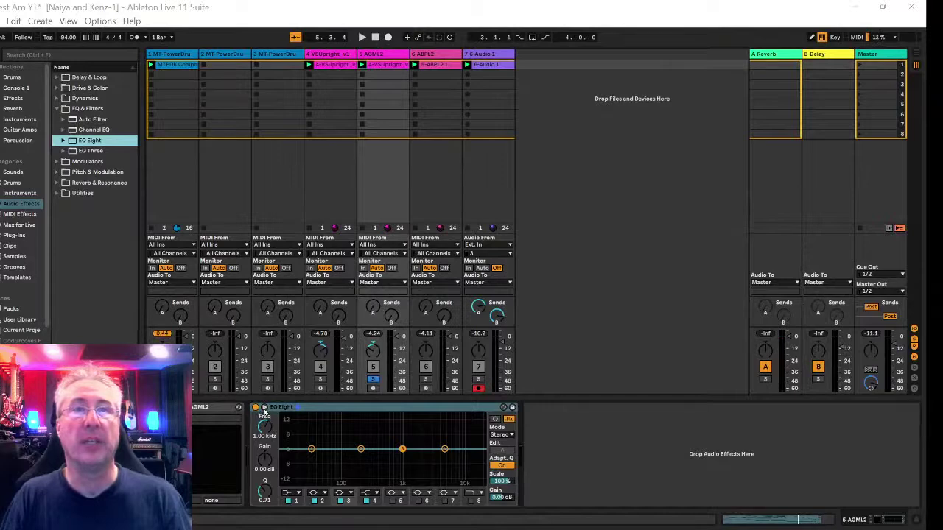
- Expand EQ Eight's display, play the track, and turn band 1 into a low cut at about 85.1 Hz
click(264, 407)
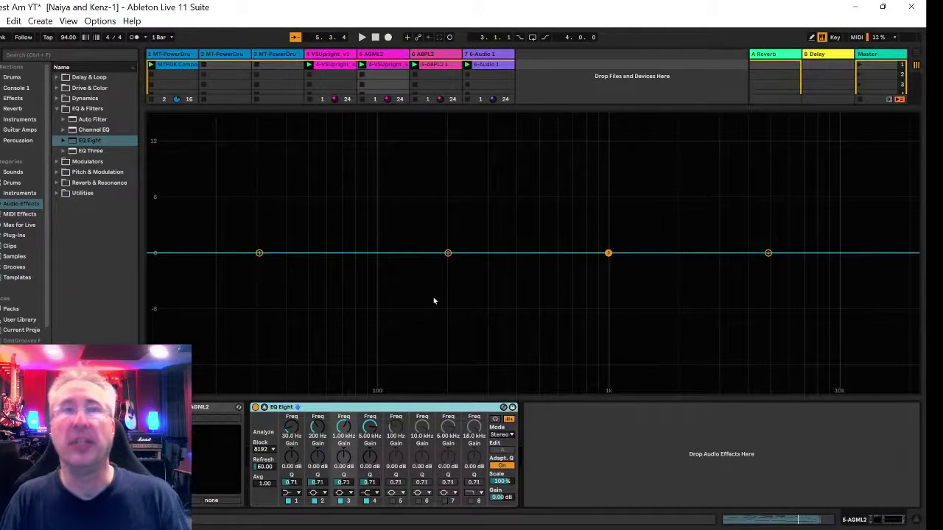
key(space)
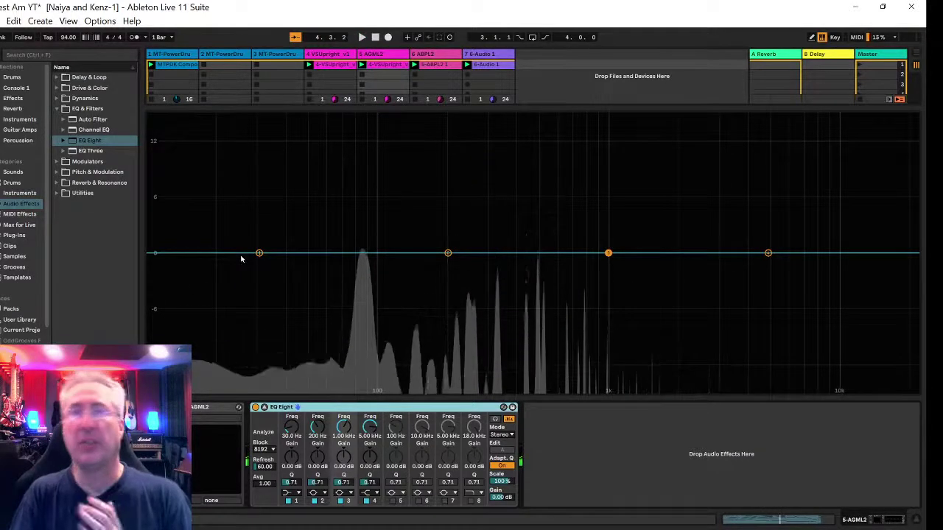
click(296, 499)
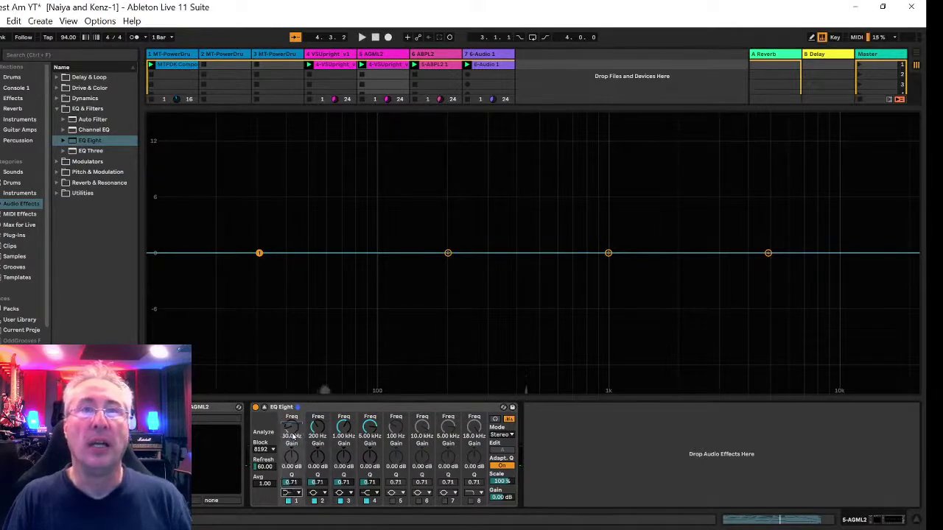
click(293, 435)
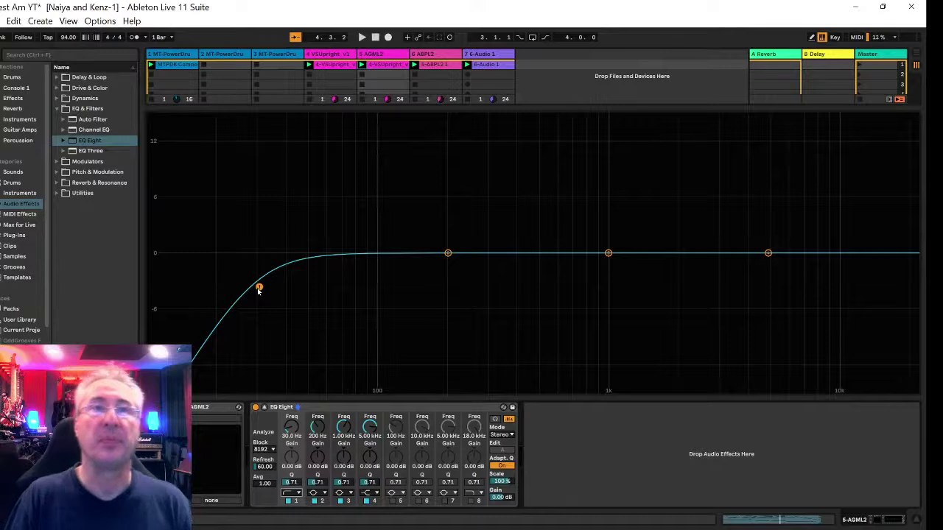
drag(257, 288, 362, 282)
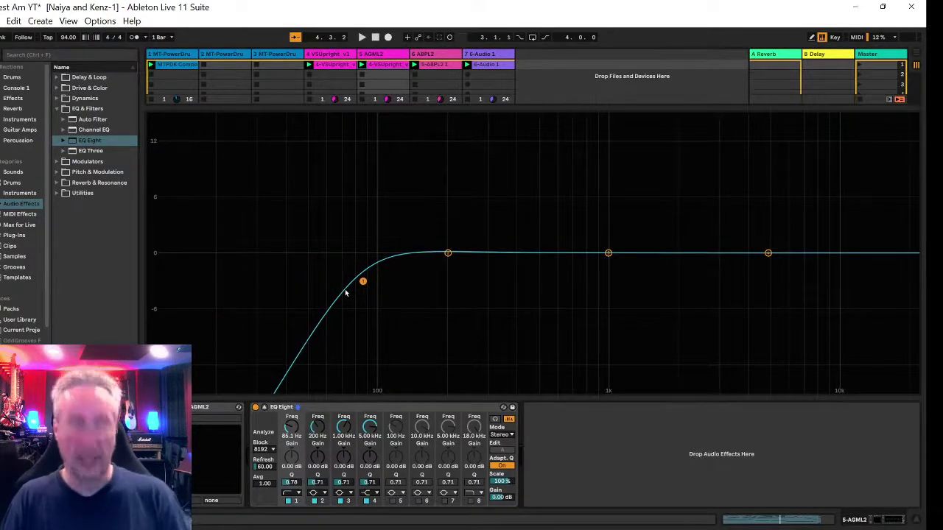
- Raise the low cut to 164 Hz during playback and boost band 3 by 2.79 dB at 1.64 kHz, then collapse EQ Eight's display
key(space)
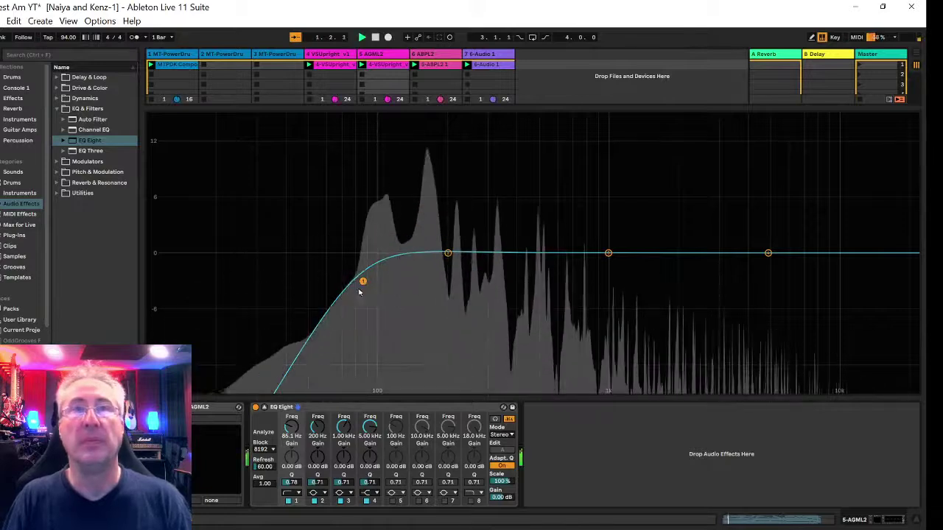
drag(362, 282, 429, 278)
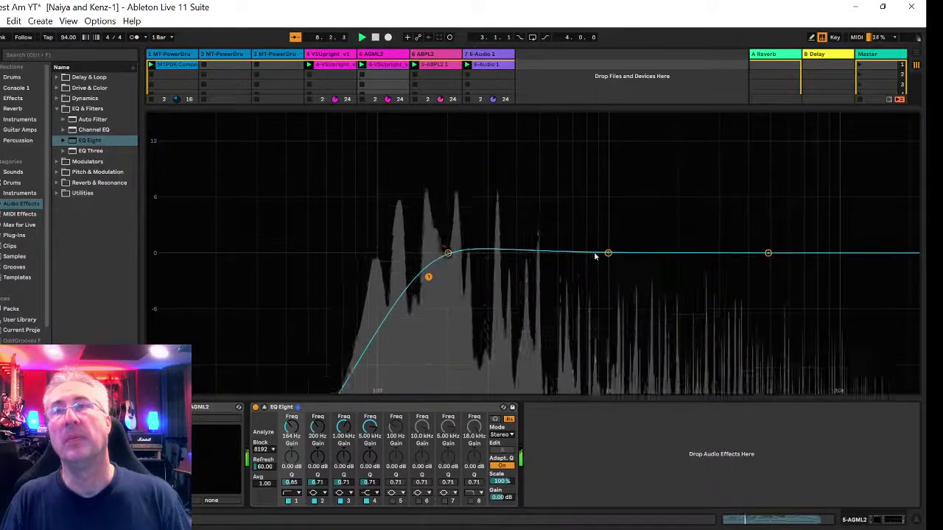
drag(608, 253, 657, 228)
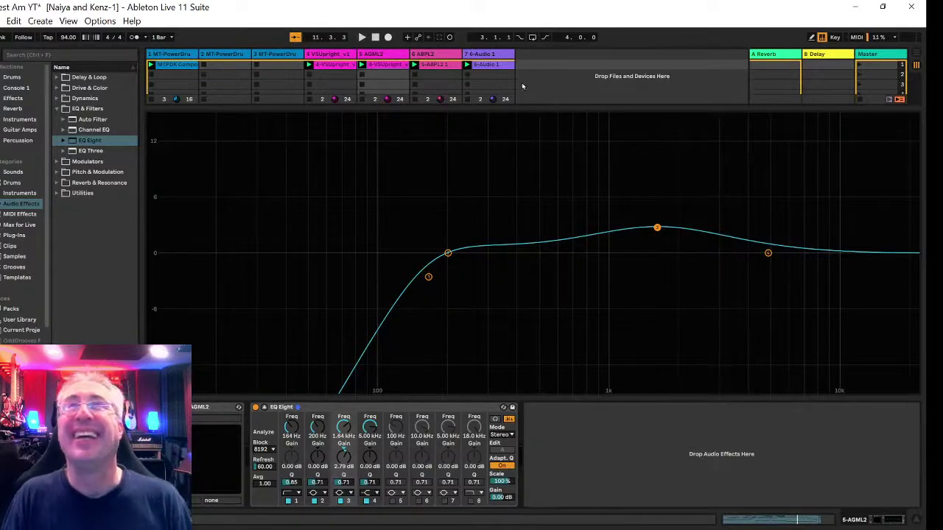
click(264, 410)
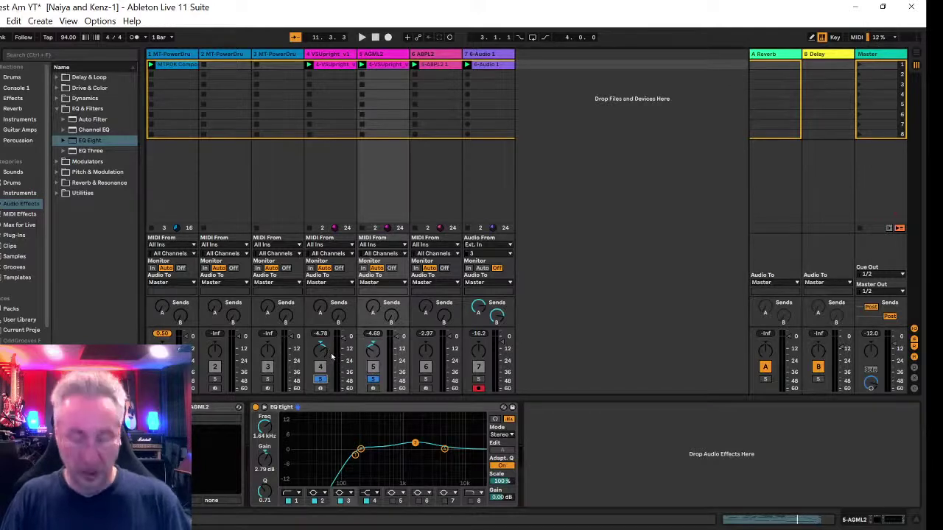
- Play the soloed VSUpright and AGML2 tracks together to check how they blend
key(space)
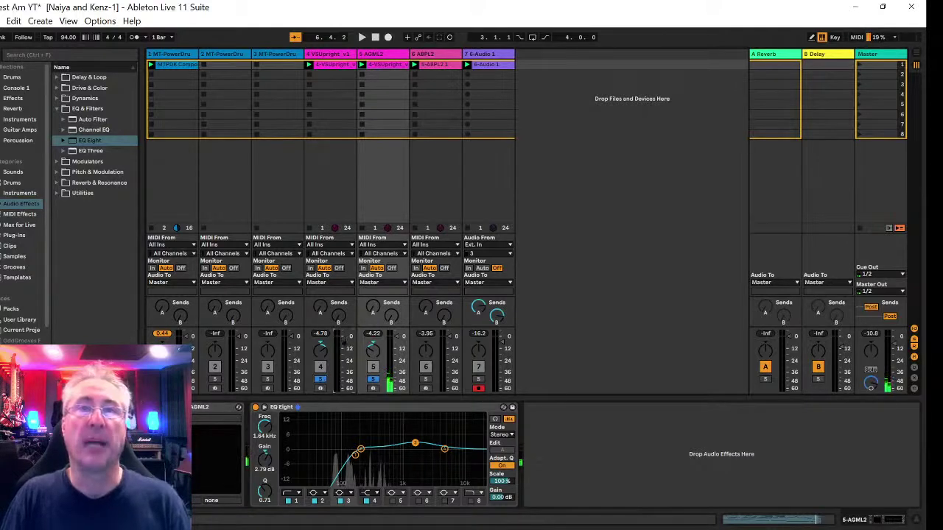
key(space)
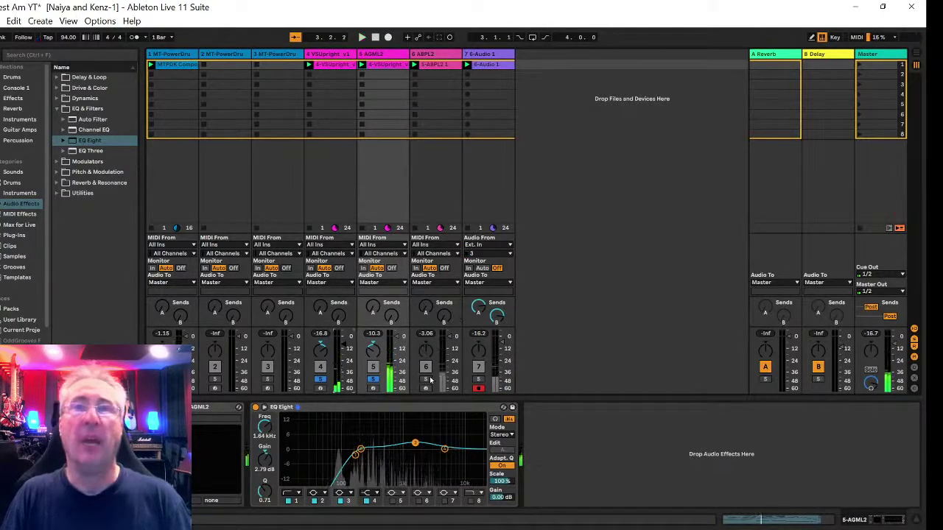
- Select track 6, ABPL2, and review its bass instrument's playing-mode settings
click(433, 65)
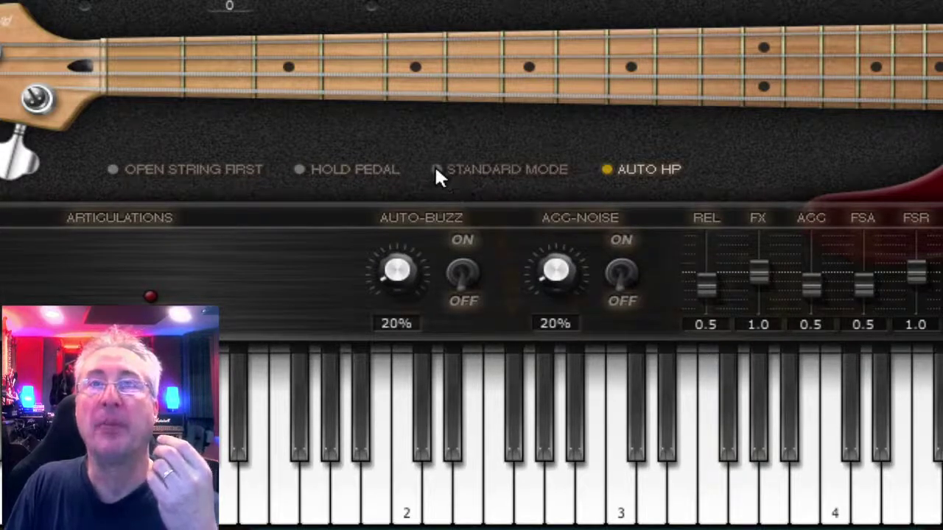
click(436, 170)
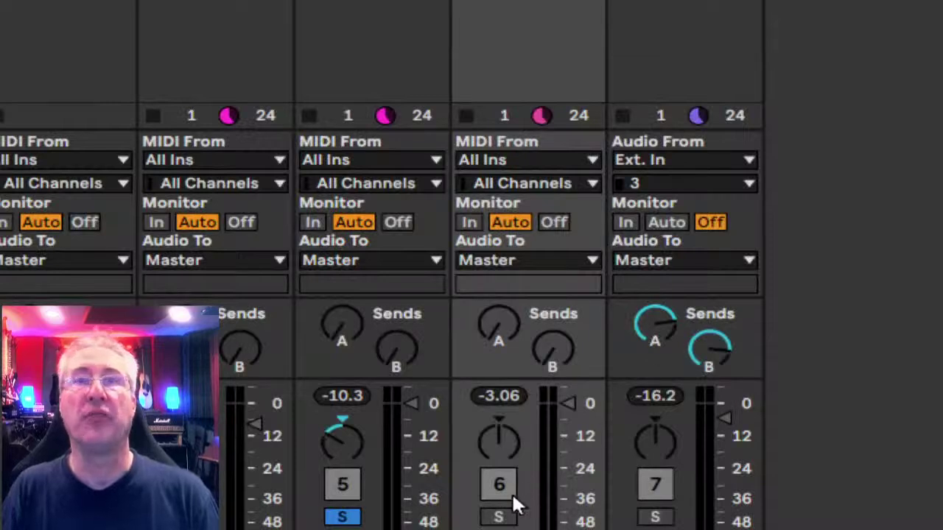
- Solo track 6, ABPL2, play it on its own, and open its MIDI clip in the note editor
click(501, 518)
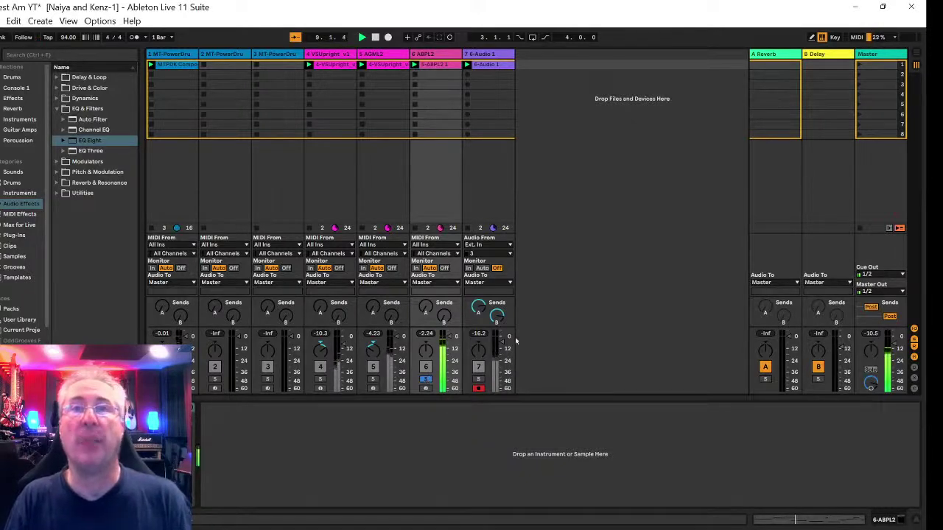
key(space)
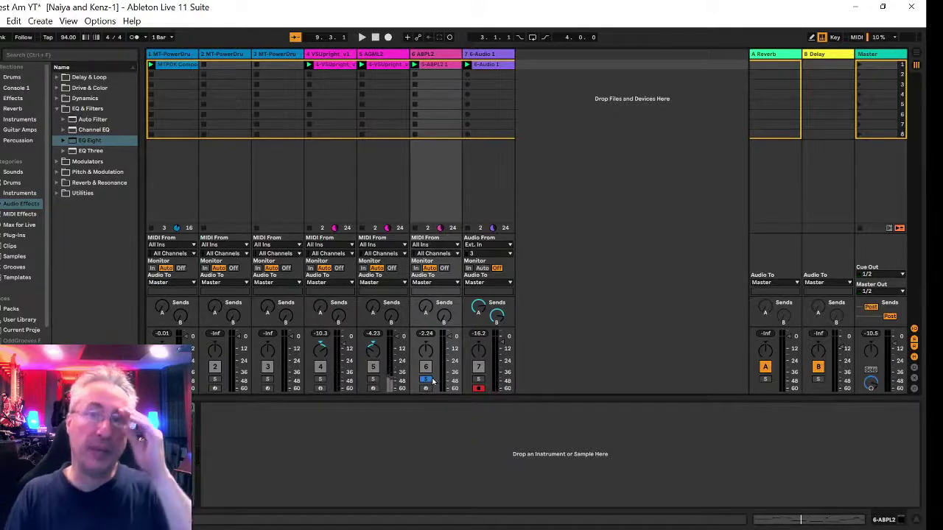
double_click(443, 67)
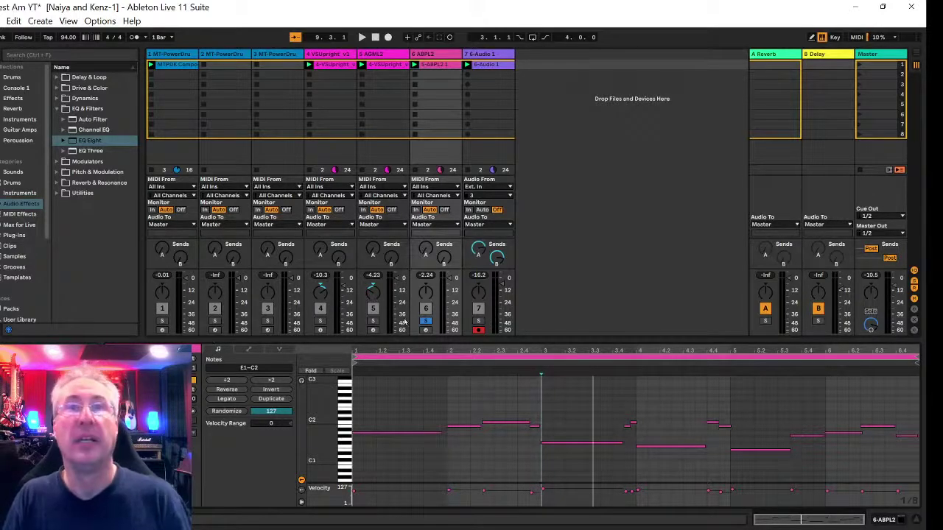
- Unsolo ABPL2 and play the full mix, muting track 7 to check the bass line against the other instruments
click(426, 322)
key(space)
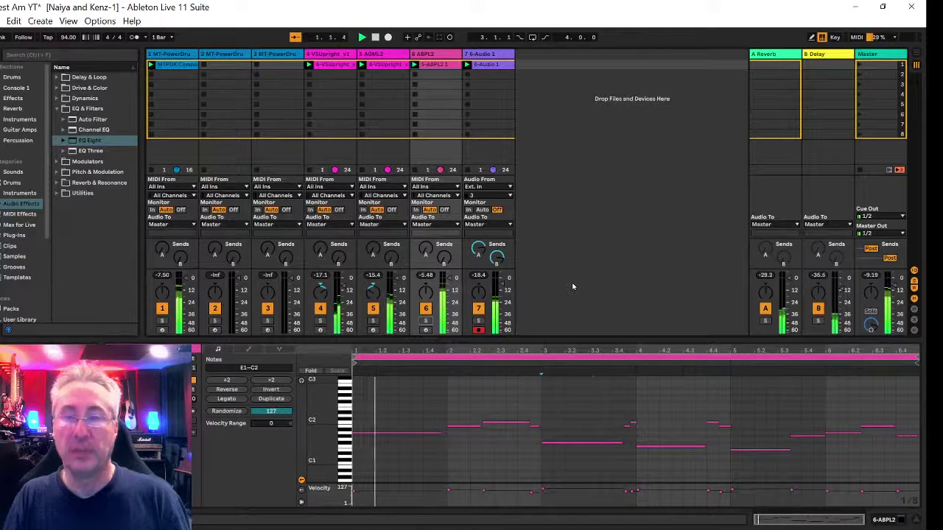
click(479, 308)
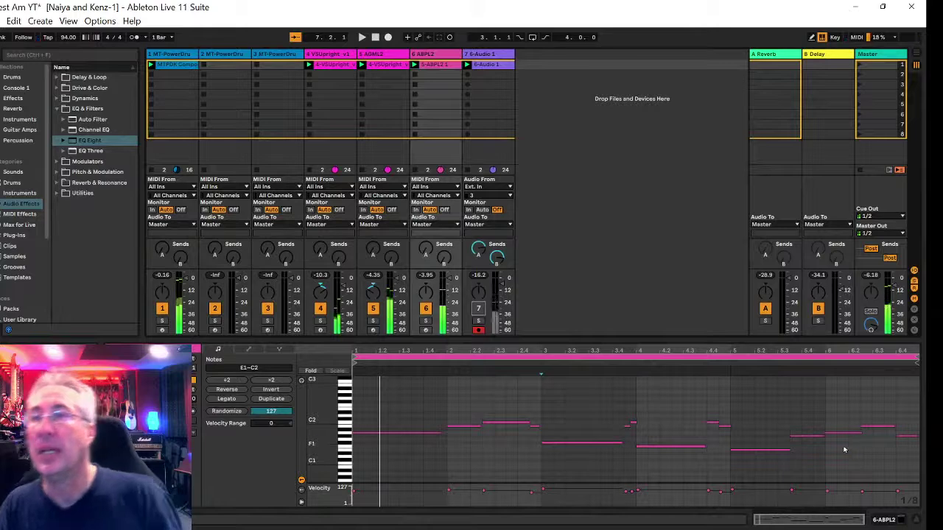
key(space)
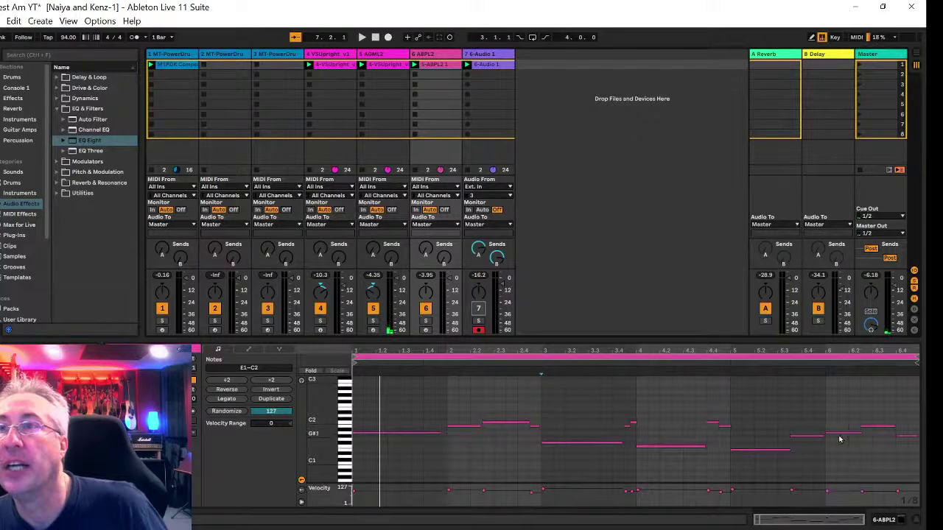
- Move the ABPL2 bass note at the start of bar 6 up to D2, audition it, and raise it to E2
click(839, 435)
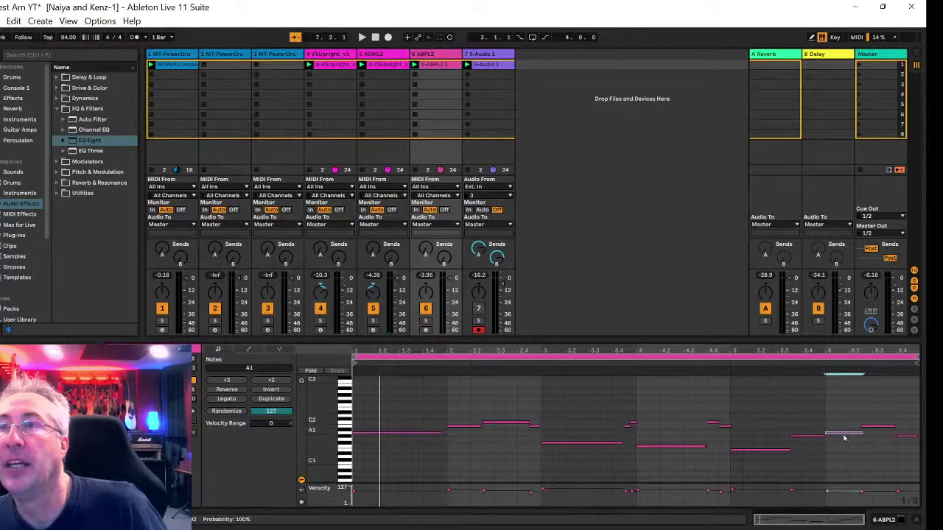
click(838, 439)
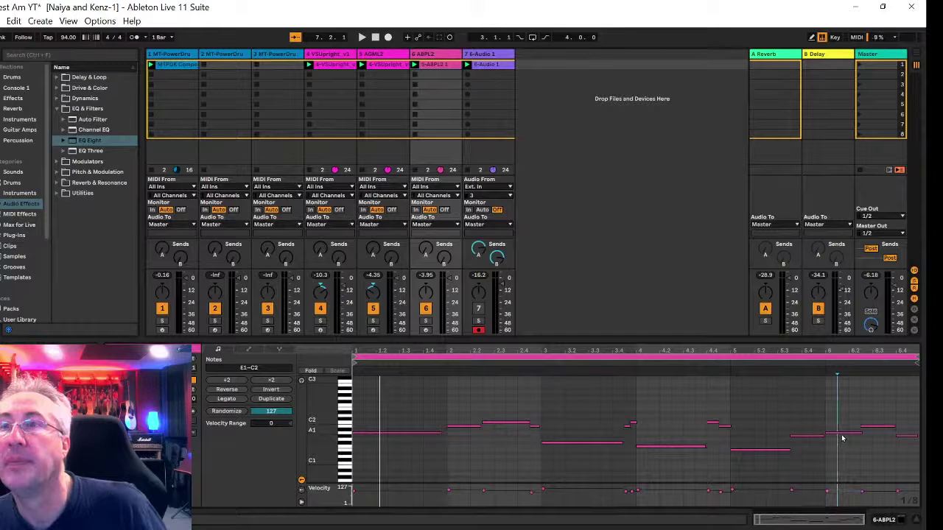
click(839, 437)
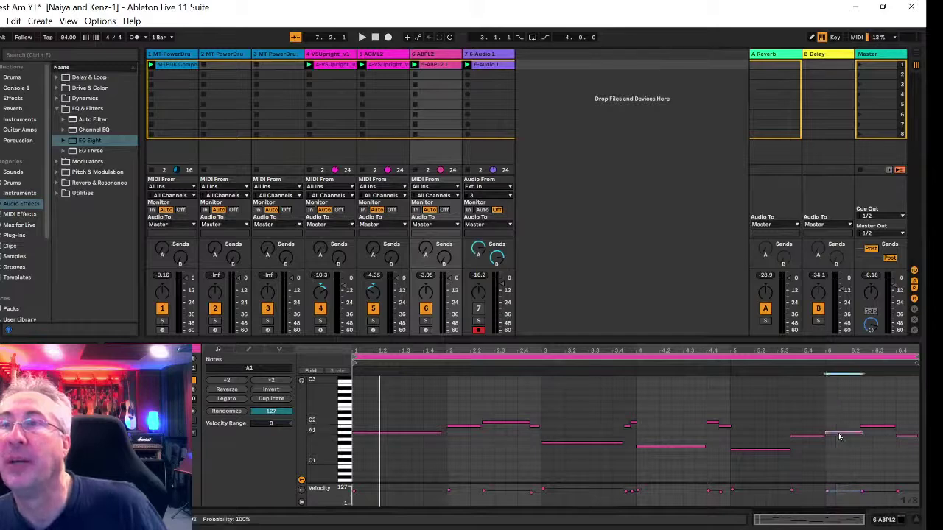
drag(839, 437, 837, 417)
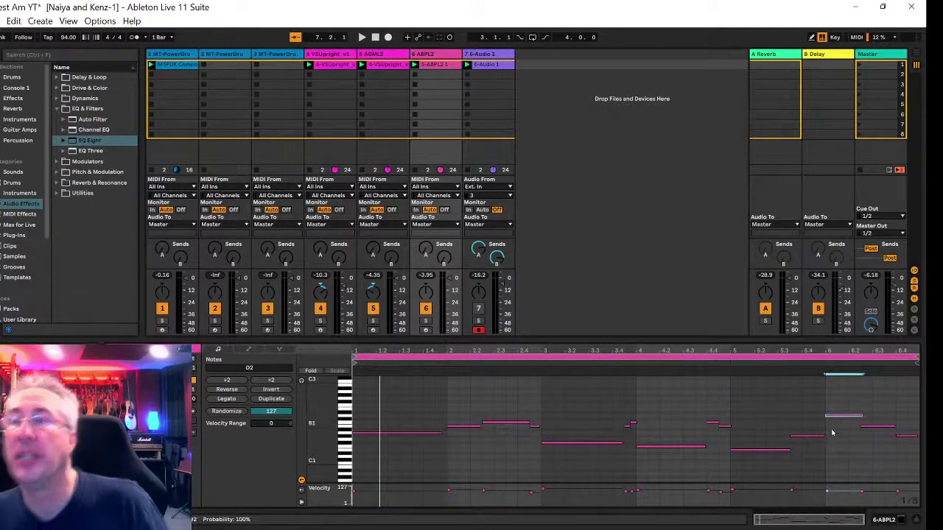
key(space)
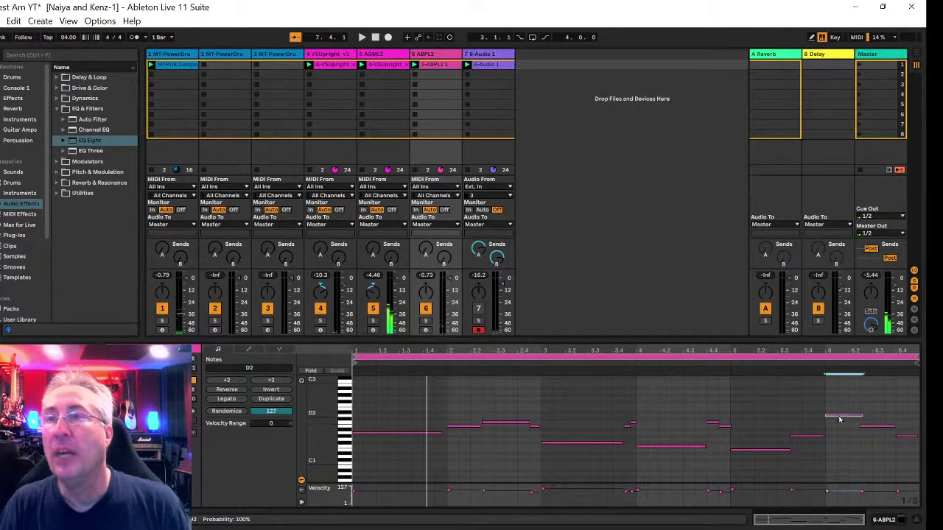
key(Up)
key(Up)
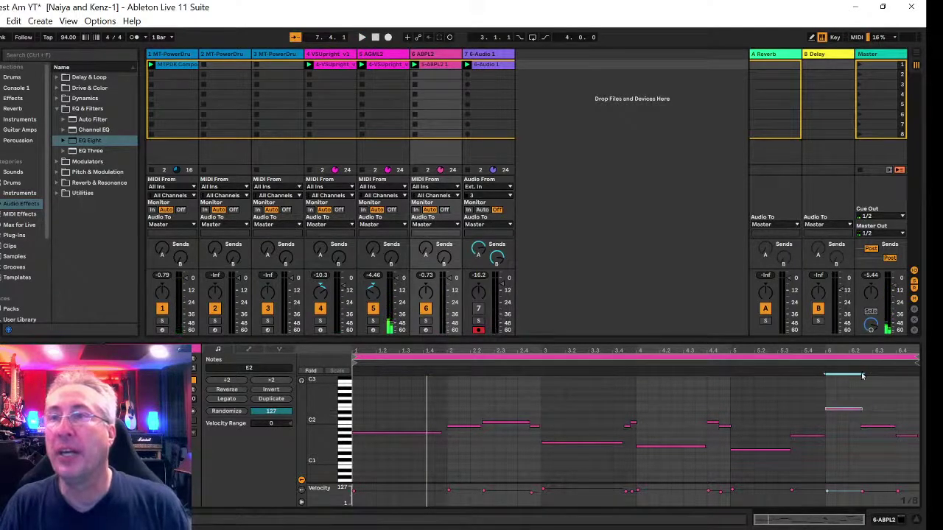
- Play the mix to check the edited bass note and the overall balance with track 7 active
key(space)
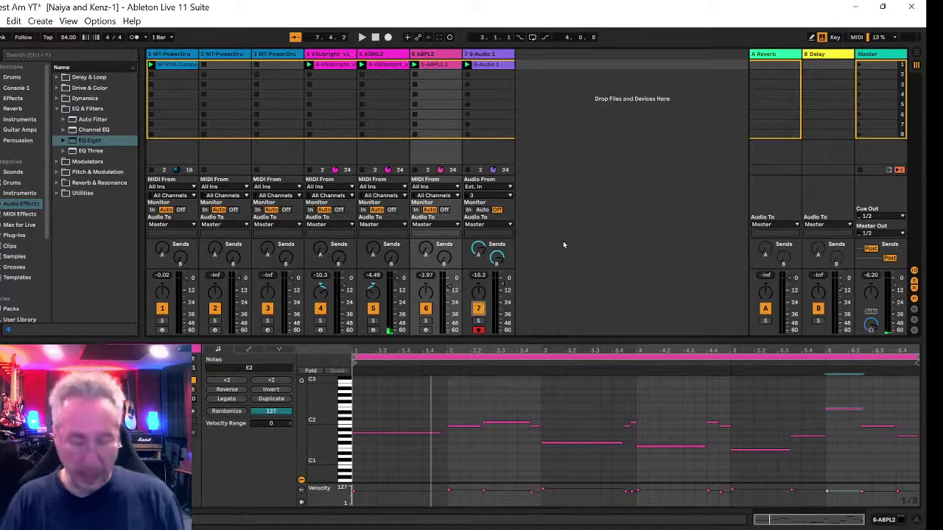
key(space)
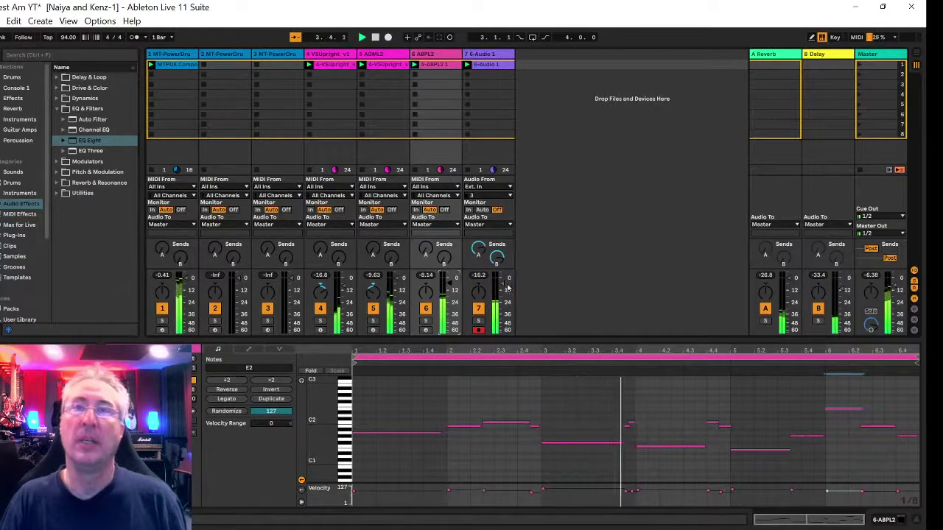
key(space)
key(space)
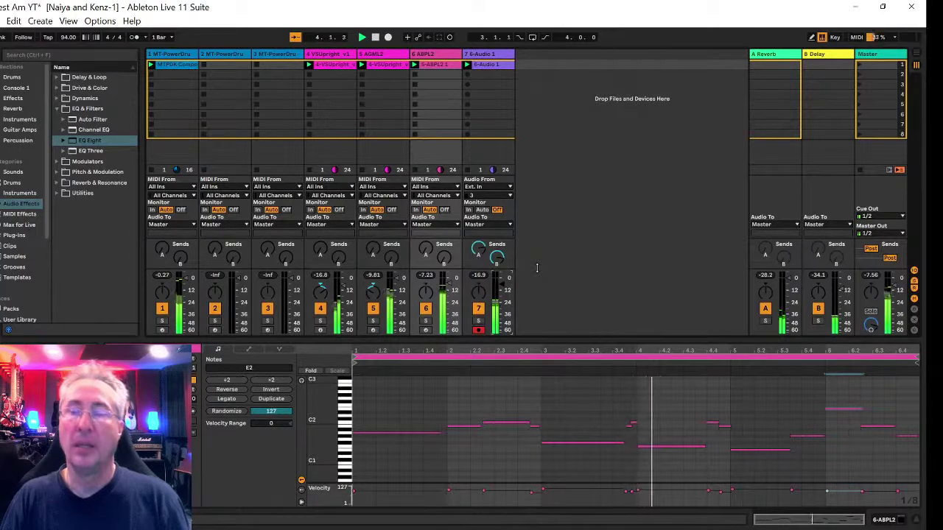
- Select the Master track and show its Console 1 Solid State Logic SL 4000 E channel strip
click(871, 55)
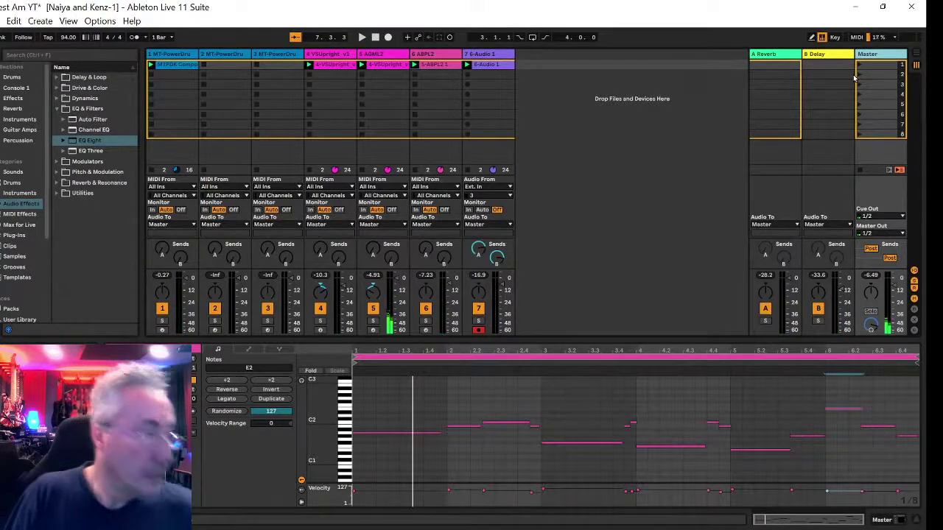
key(ctrl+alt+p)
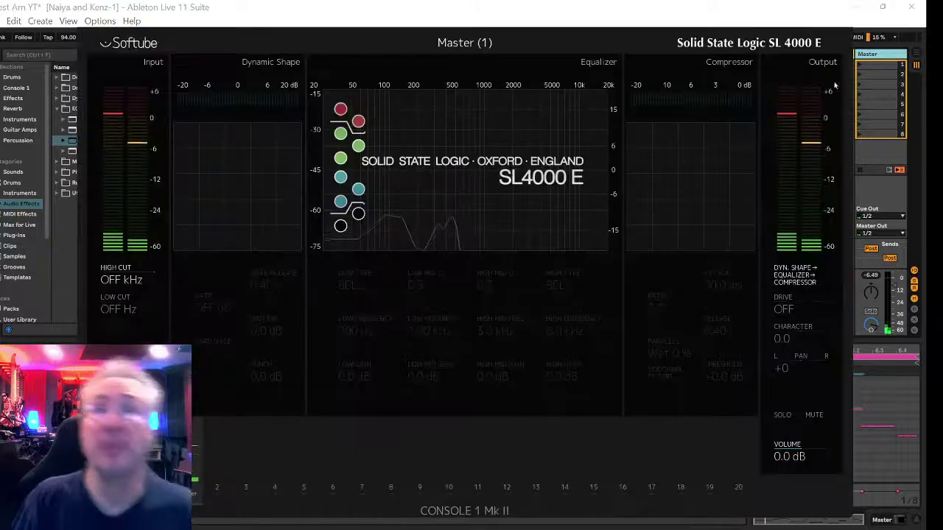